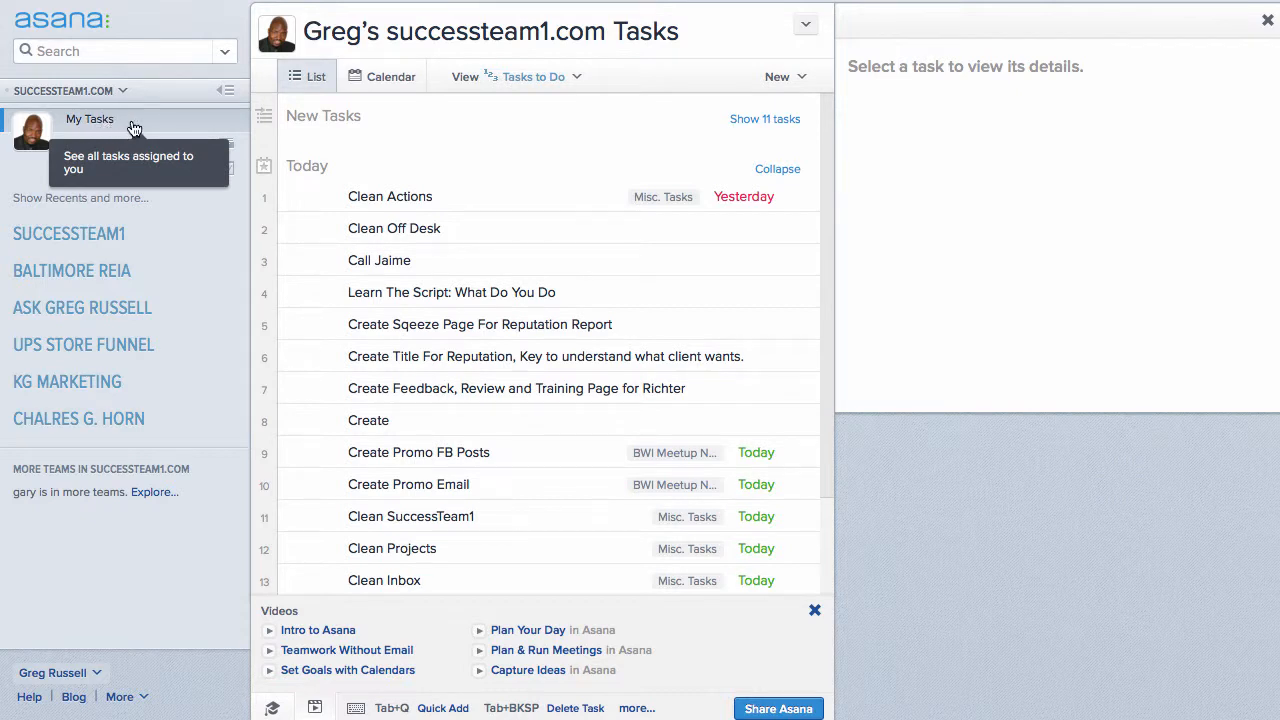
Open the GoDaddy Access Needed project under the last team listed
{"action": "mouse_move", "coordinate": [357, 127]}
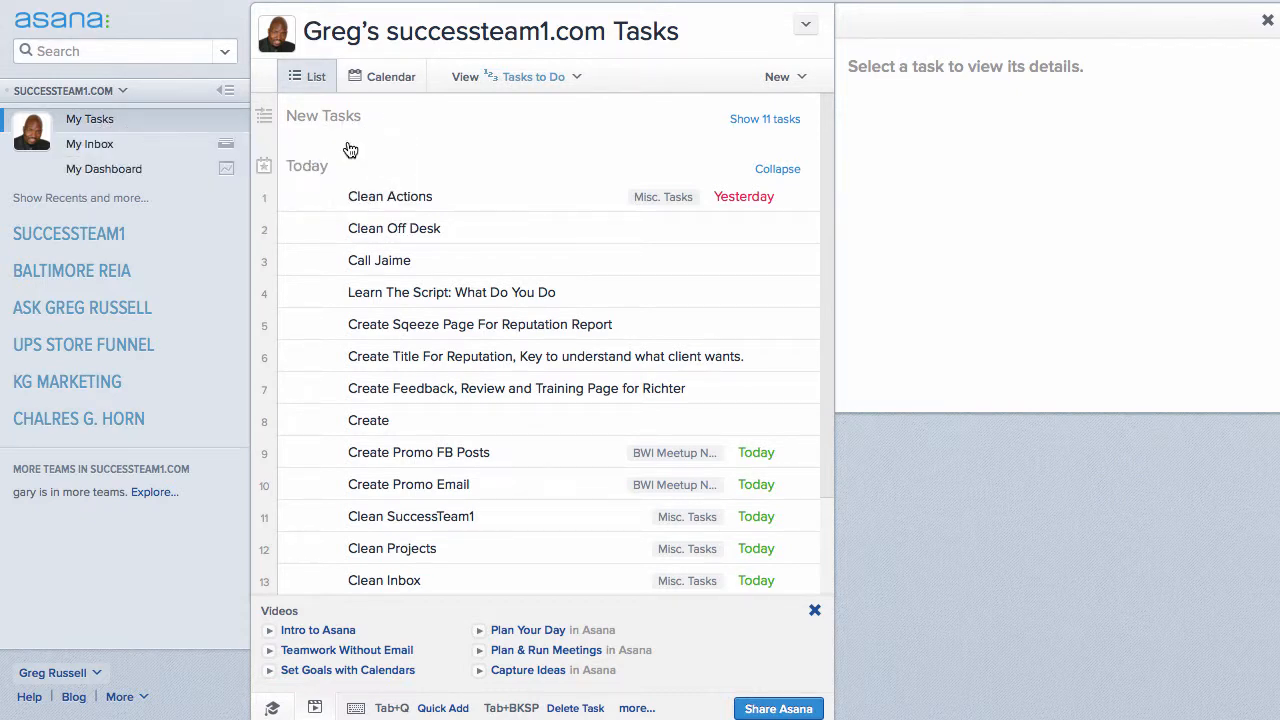
{"action": "mouse_move", "coordinate": [318, 175]}
{"action": "left_click", "coordinate": [8, 424]}
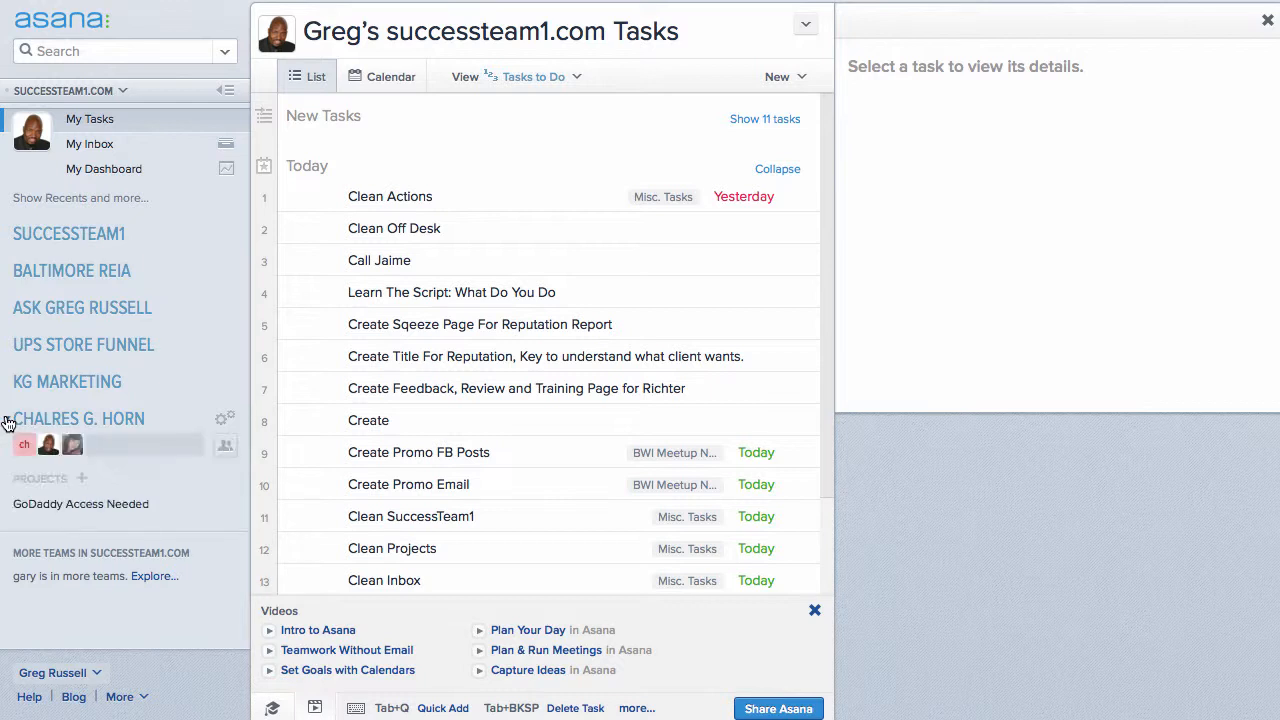
{"action": "left_click", "coordinate": [180, 510]}
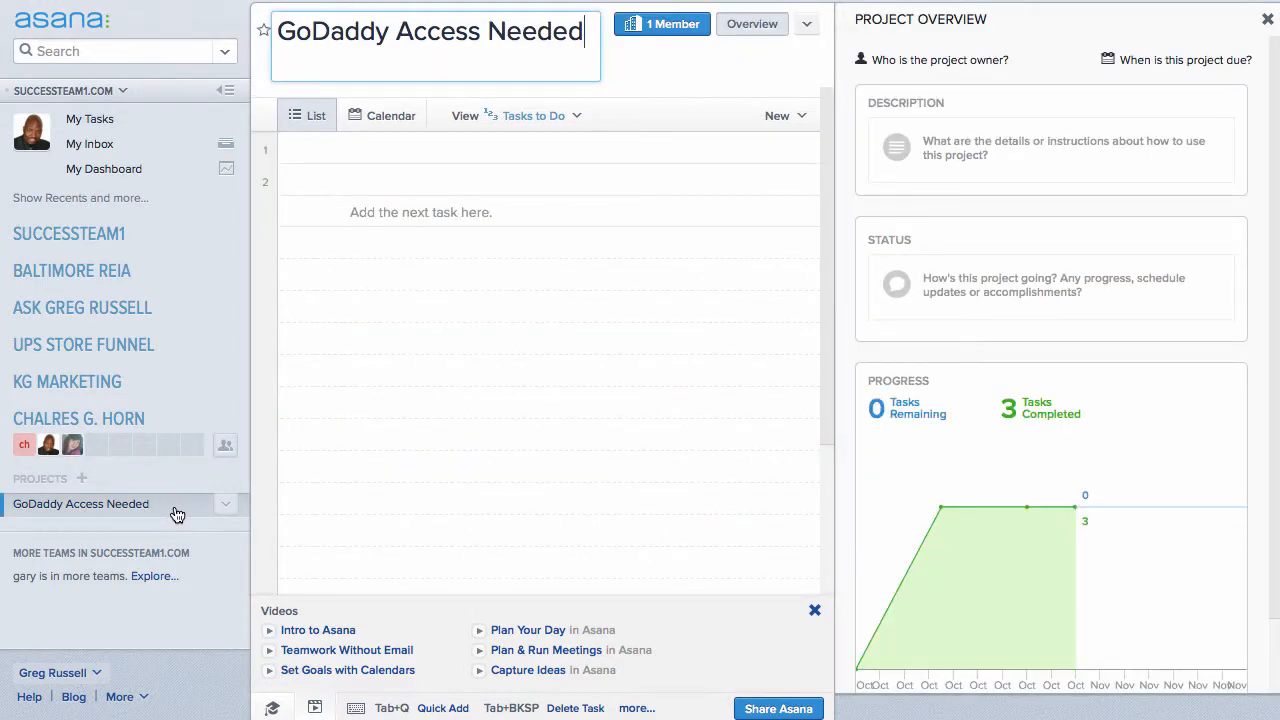
Name the first task in the GoDaddy Access Needed project "setup a domain"
{"action": "left_click", "coordinate": [427, 150]}
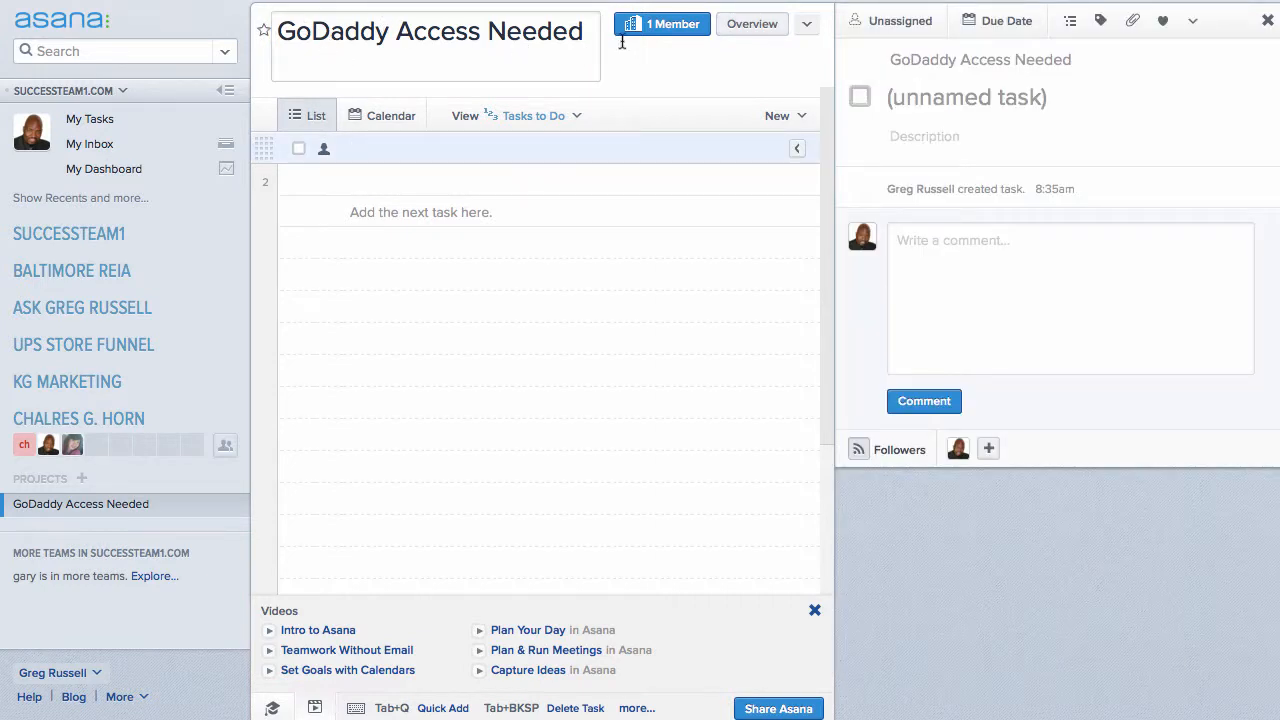
{"action": "left_click", "coordinate": [388, 180]}
{"action": "left_click", "coordinate": [393, 148]}
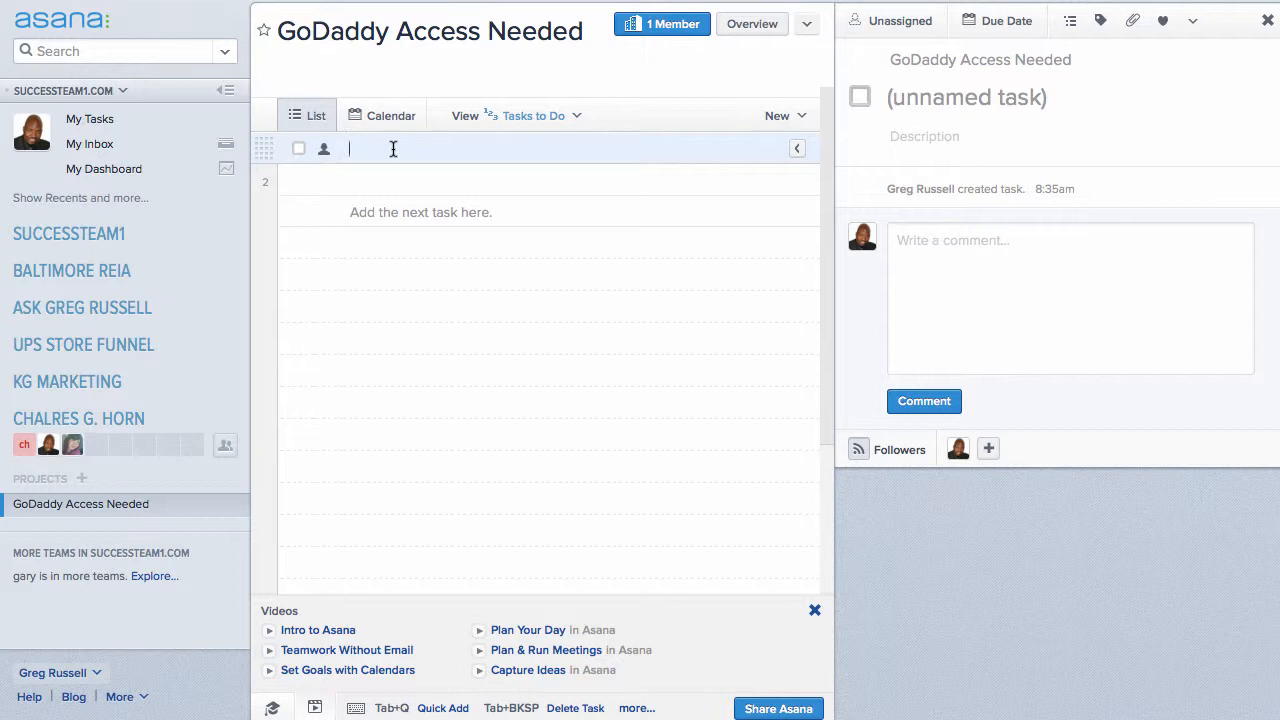
{"action": "type", "text": "setup a dom"}
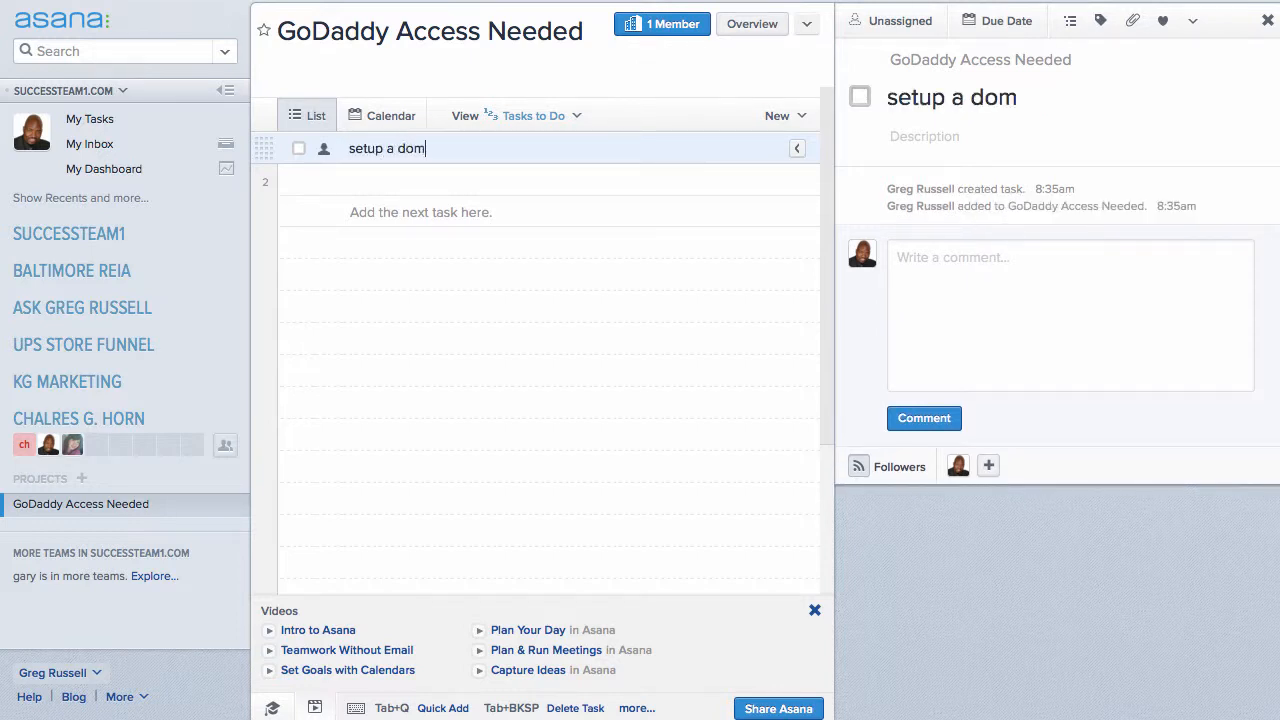
{"action": "type", "text": "ain"}
{"action": "key", "text": "Tab"}
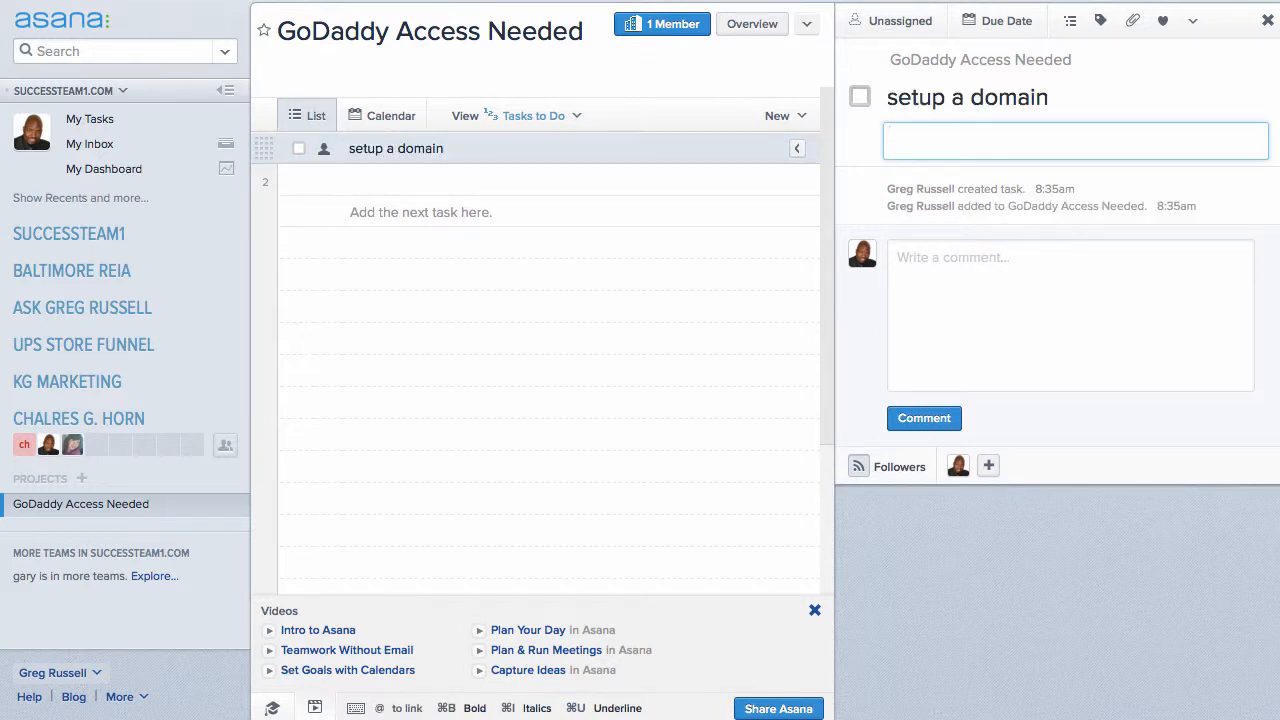
Name the second task in the project "add wordpress"
{"action": "left_click", "coordinate": [463, 178]}
{"action": "type", "text": "ad"}
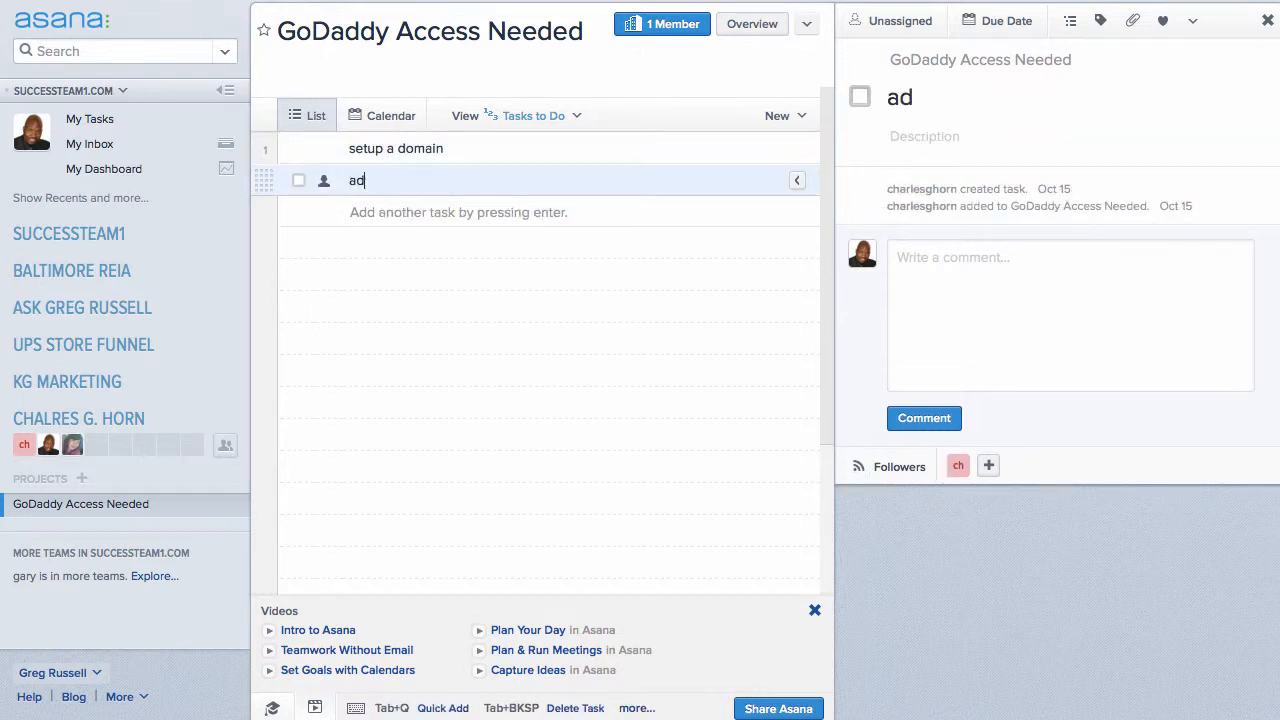
{"action": "type", "text": "d wordpress"}
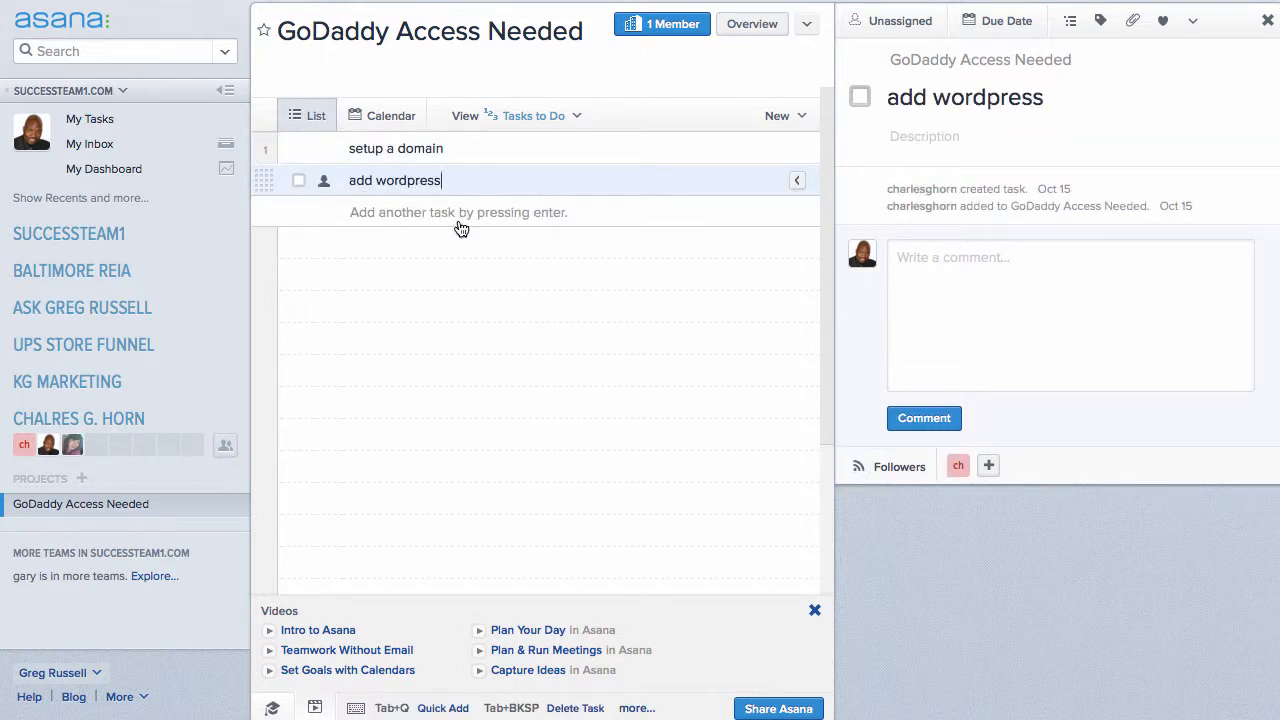
Post the comment "add this to my go daddy" on the "setup a domain" task
{"action": "left_click", "coordinate": [487, 147]}
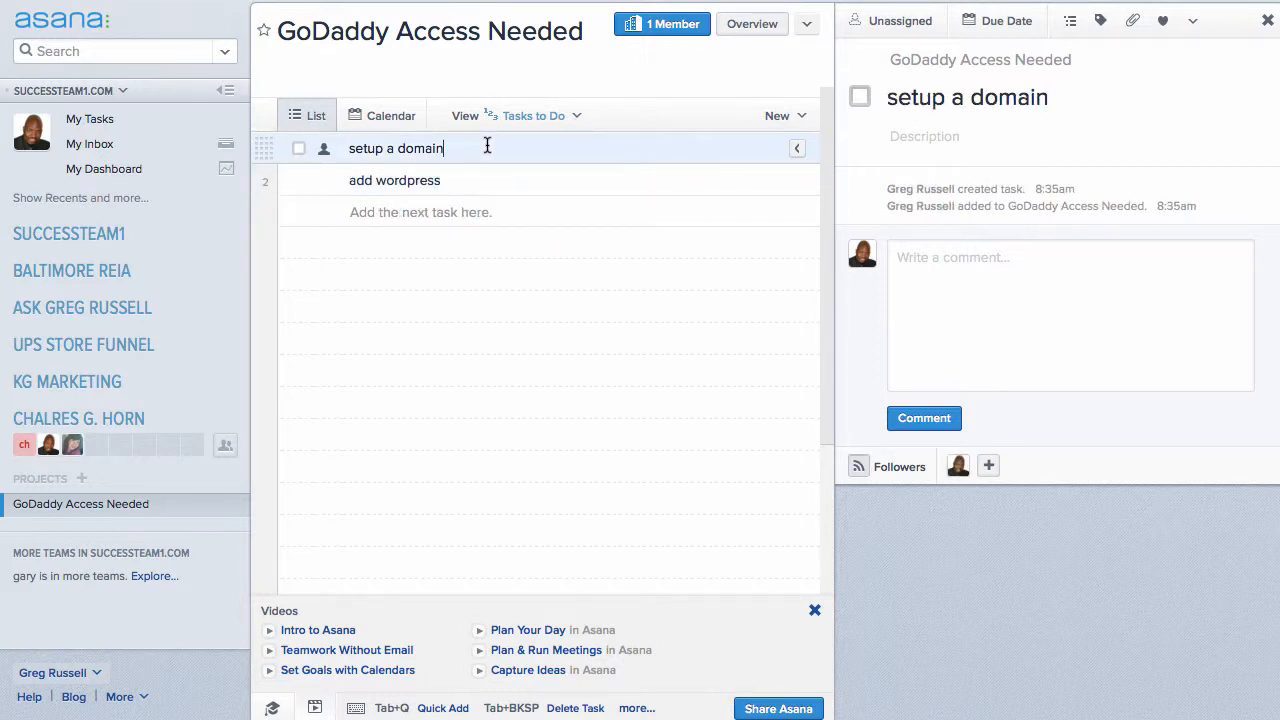
{"action": "left_click", "coordinate": [991, 260]}
{"action": "left_click", "coordinate": [985, 268]}
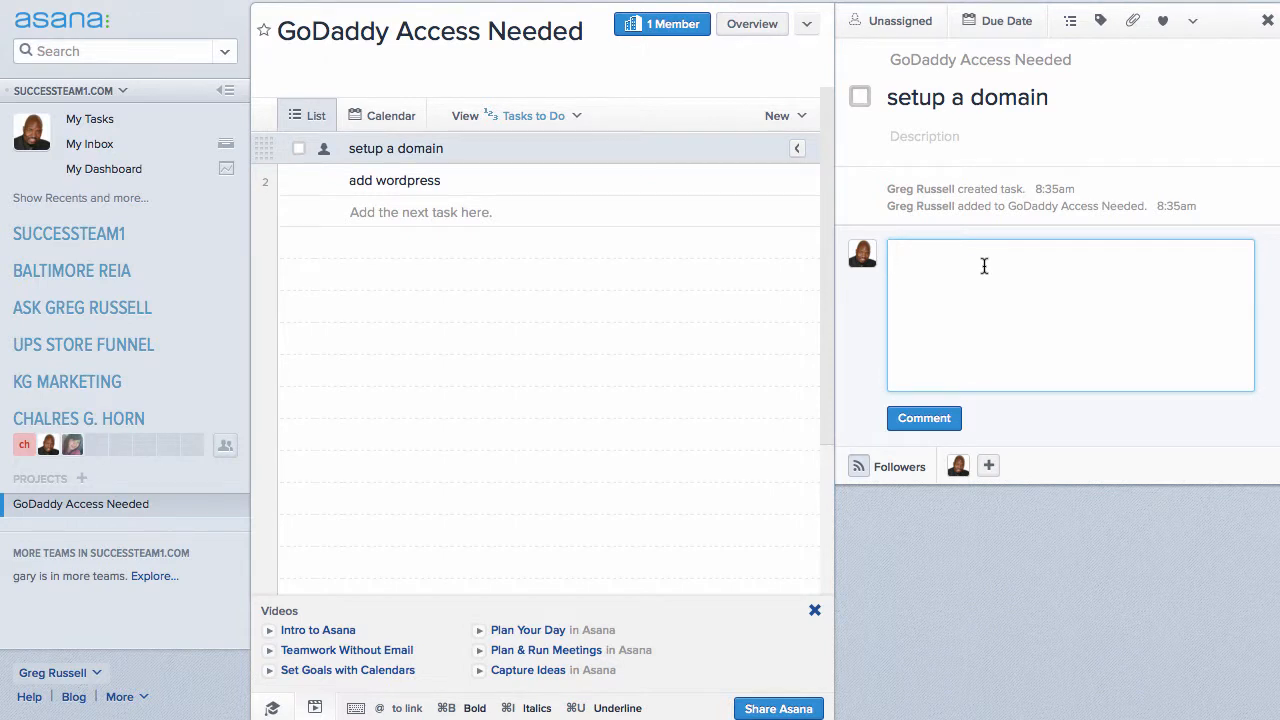
{"action": "type", "text": "add this to my go daddy ada"}
{"action": "key", "text": "BackSpace"}
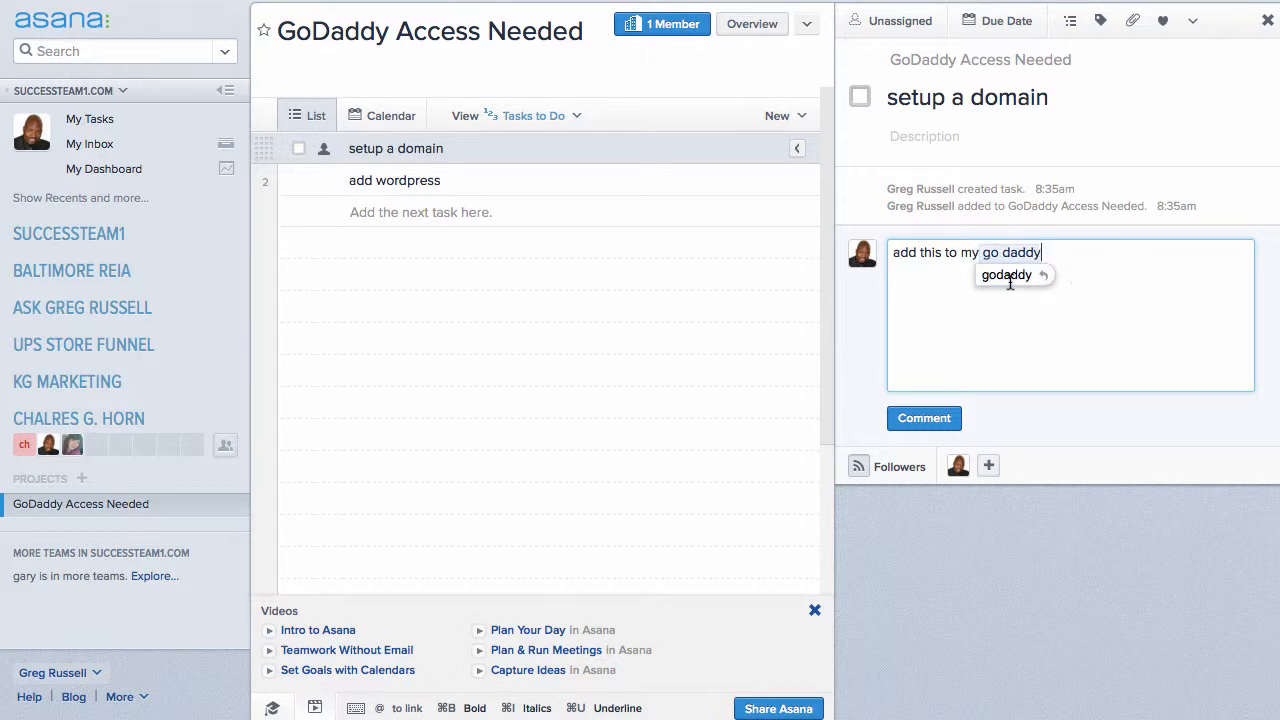
{"action": "left_click", "coordinate": [640, 150]}
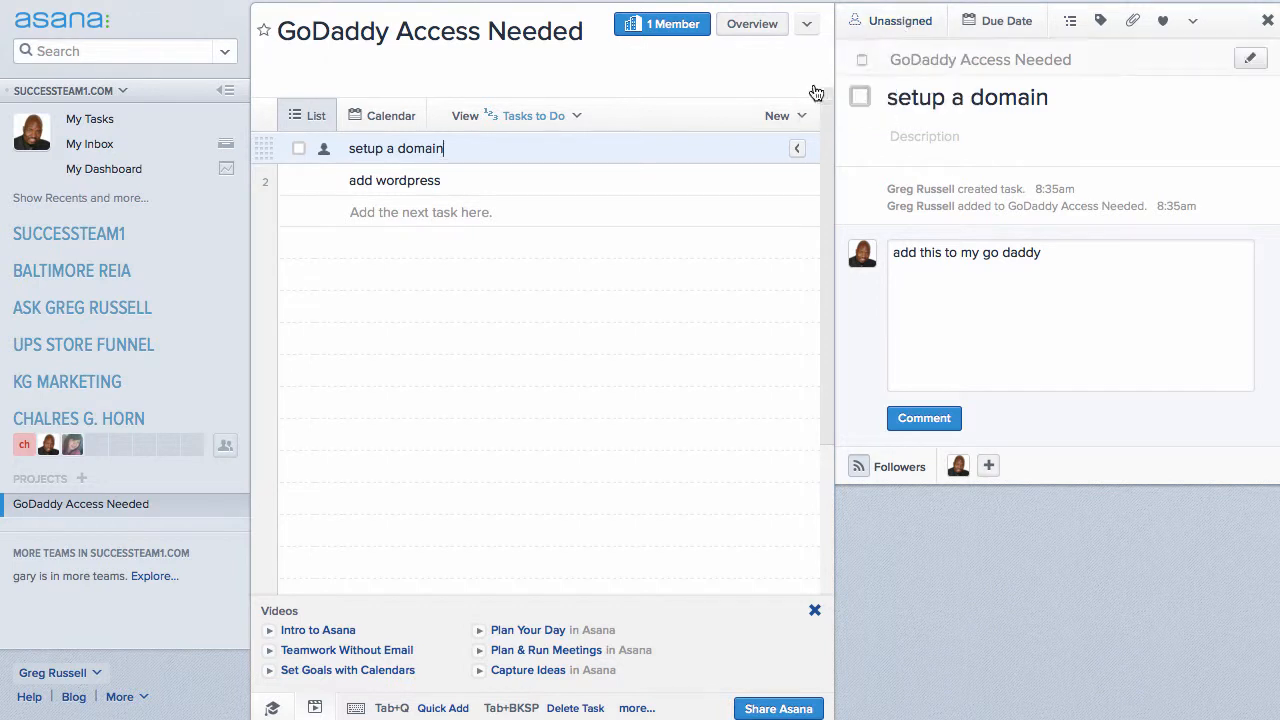
{"action": "left_click", "coordinate": [940, 424]}
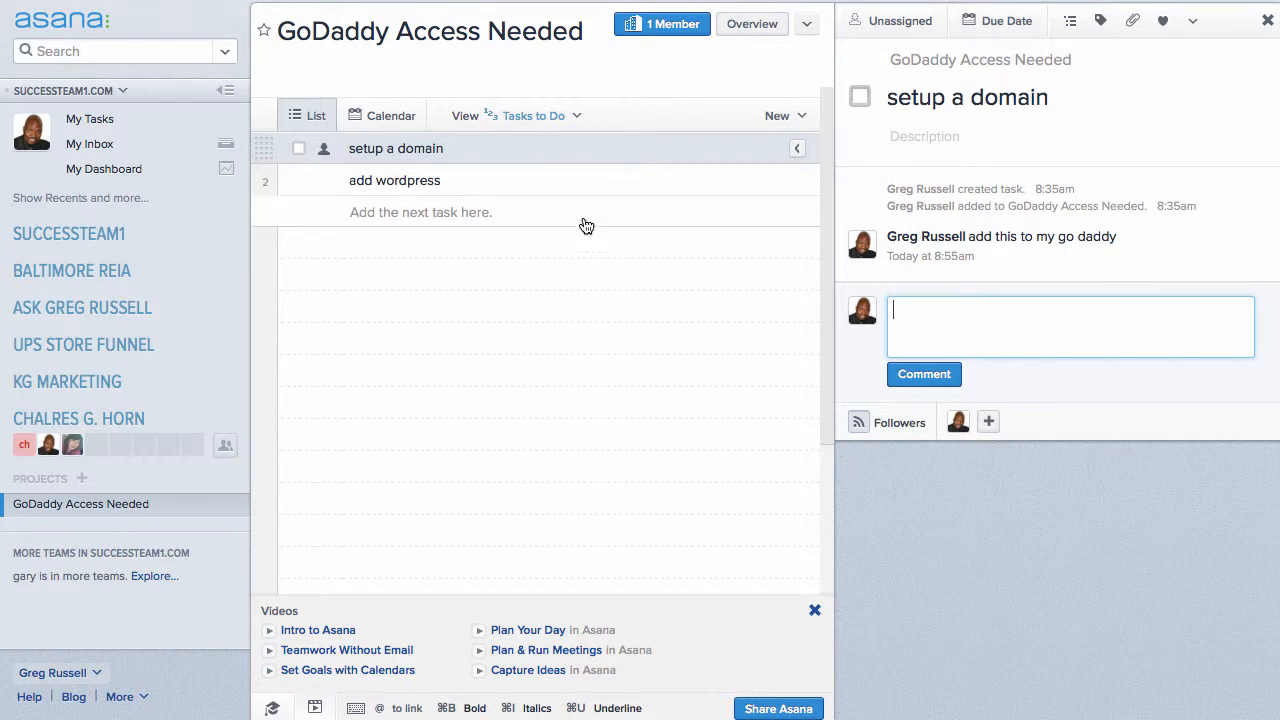
Assign the "setup a domain" task to yourself
{"action": "left_click", "coordinate": [909, 21]}
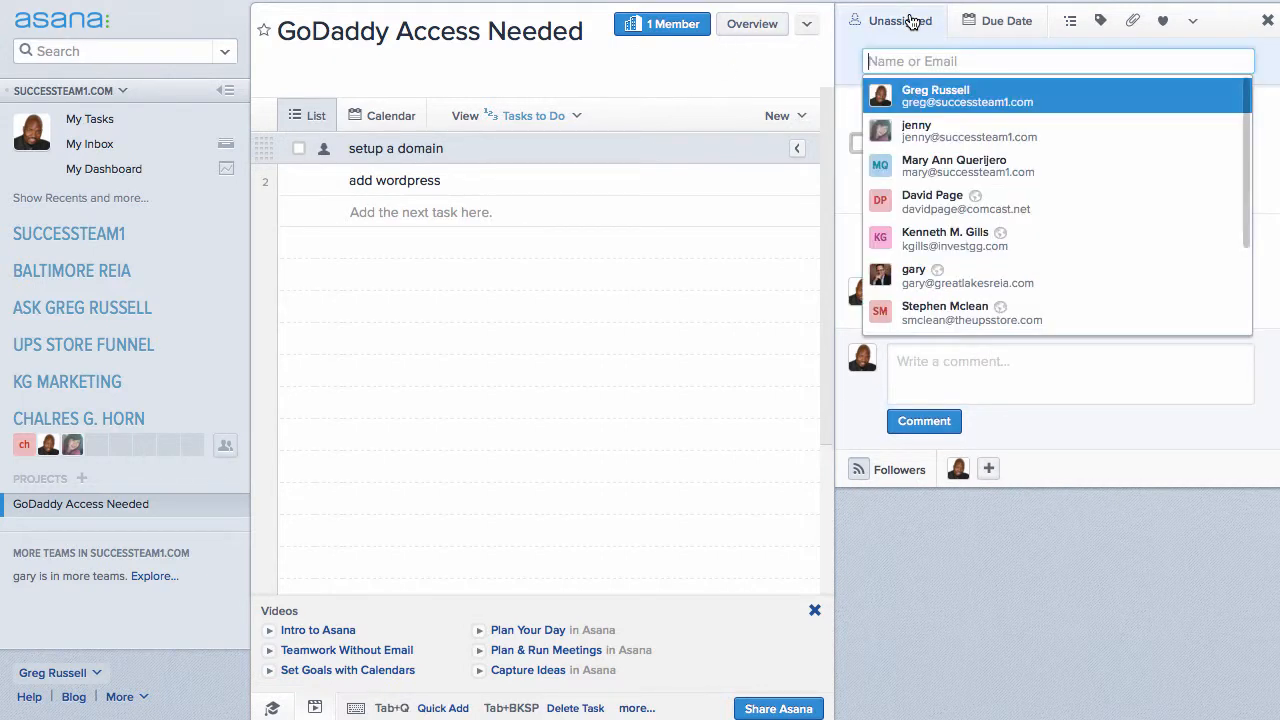
{"action": "left_click", "coordinate": [938, 104]}
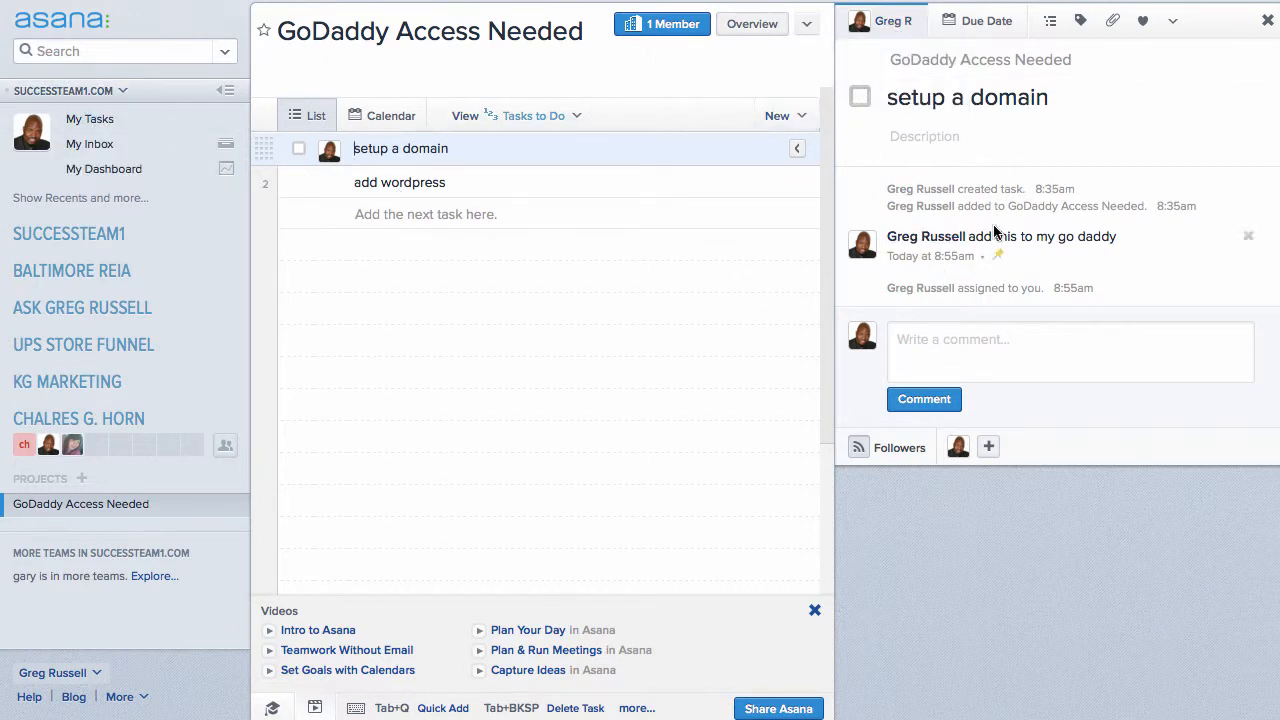
{"action": "left_click", "coordinate": [949, 355]}
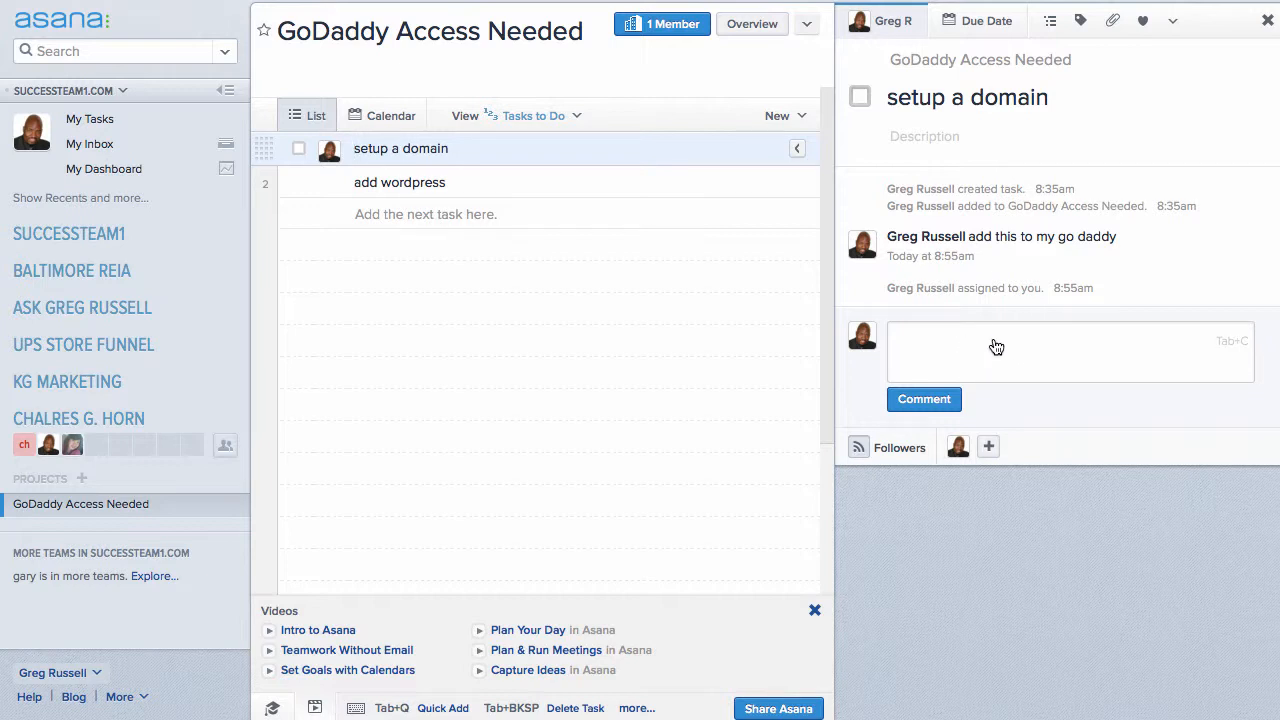
Reassign the "setup a domain" task to the second person among the suggested assignees
{"action": "left_click", "coordinate": [896, 22]}
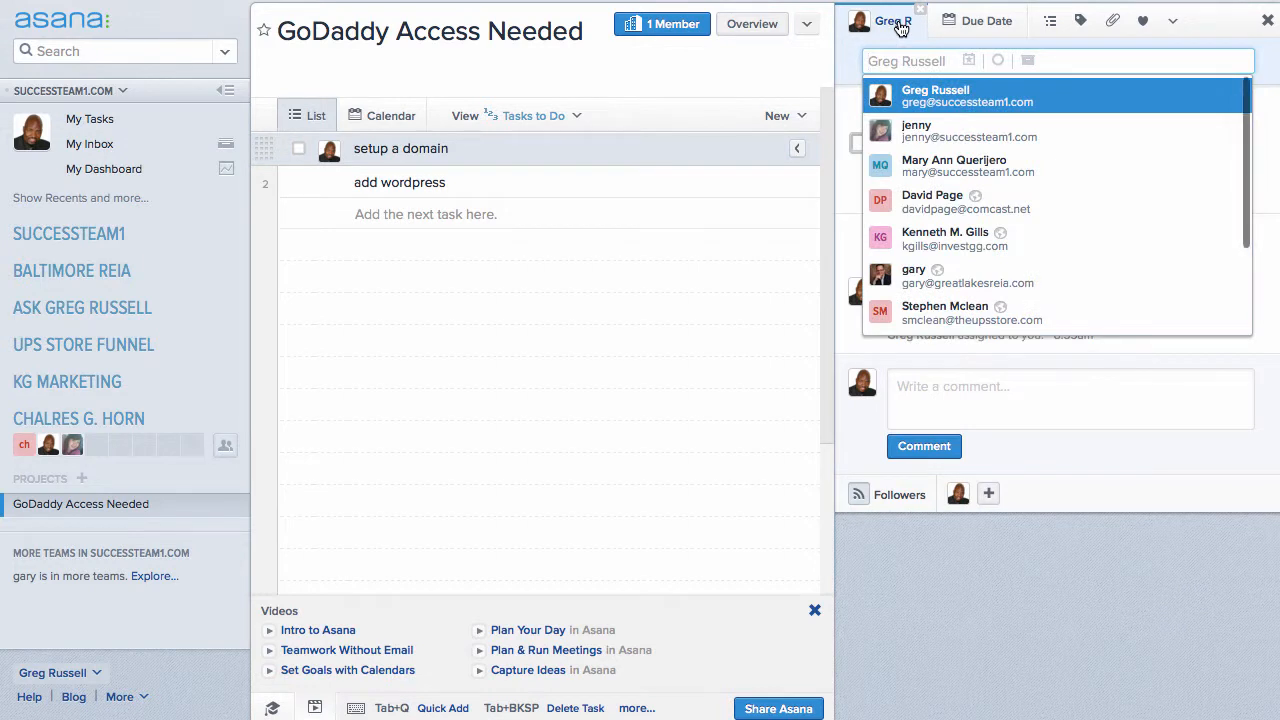
{"action": "left_click", "coordinate": [924, 138]}
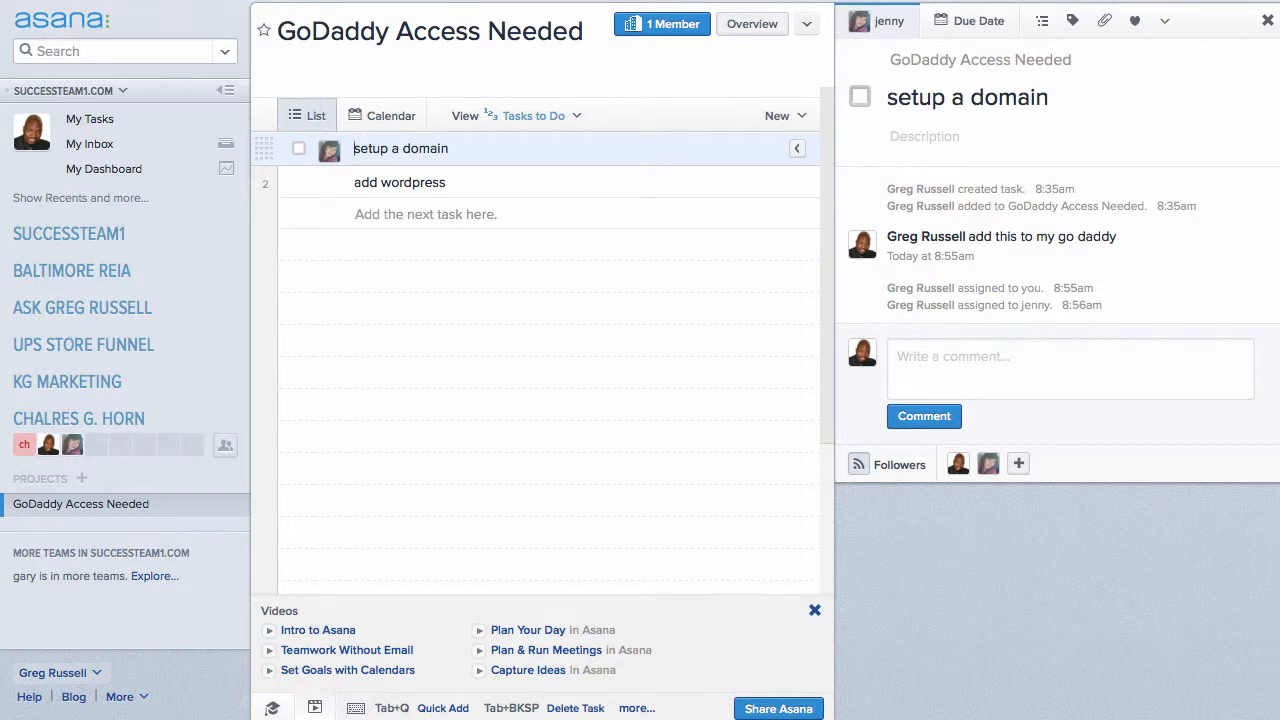
{"action": "left_click_drag", "start_coordinate": [1275, 165], "coordinate": [1004, 289]}
Open the Intro to Asana video guide and view the "Plan your day" article under Get organized
{"action": "left_click", "coordinate": [338, 631]}
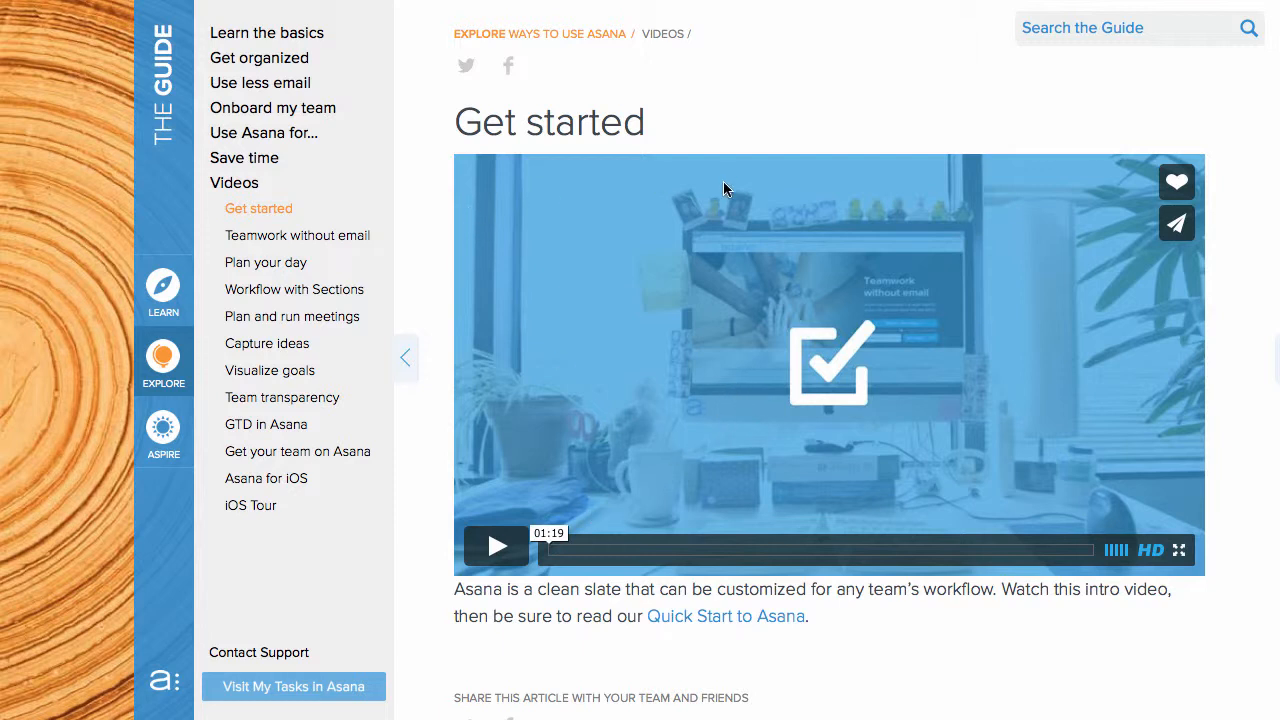
{"action": "left_click", "coordinate": [298, 34]}
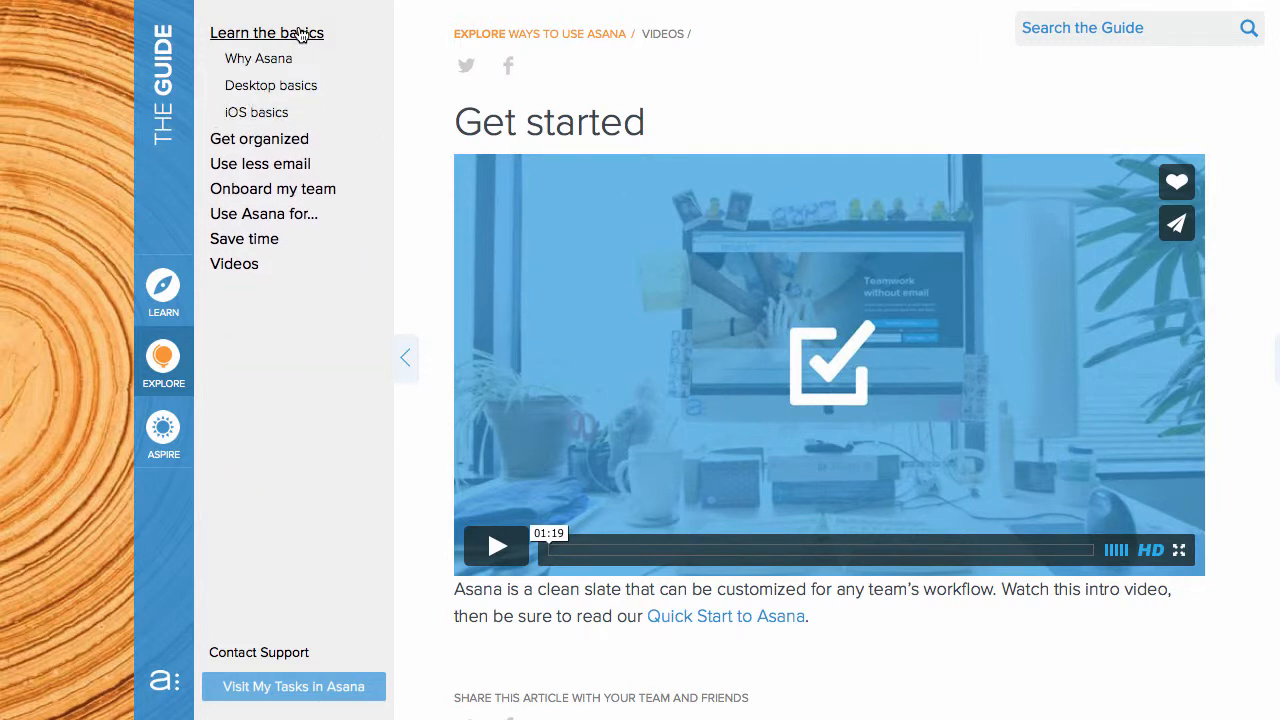
{"action": "left_click", "coordinate": [252, 142]}
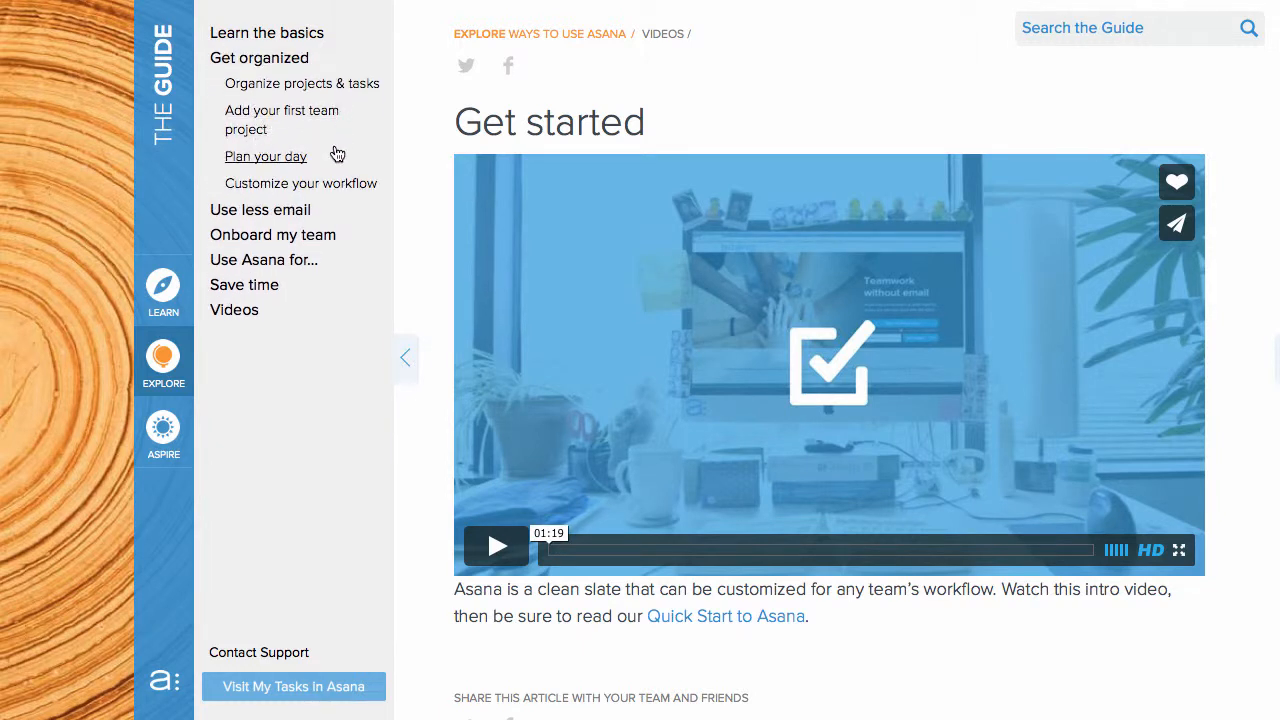
{"action": "left_click", "coordinate": [278, 159]}
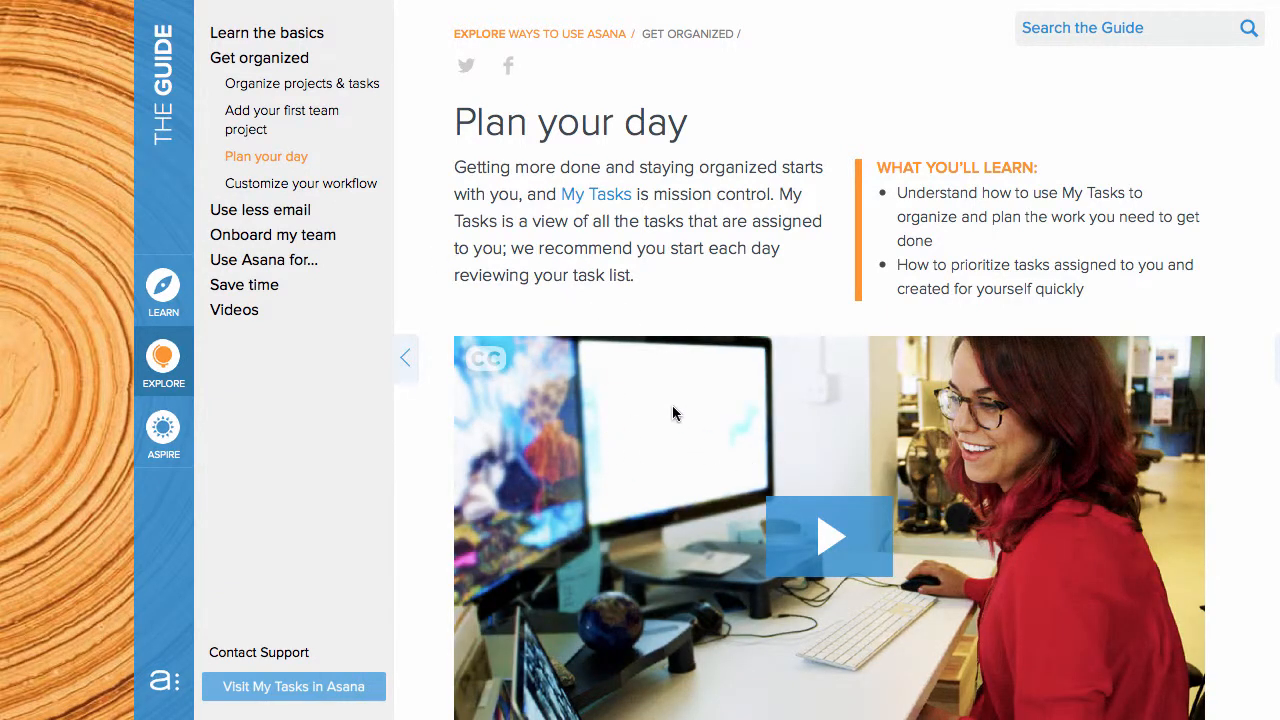
{"action": "scroll", "coordinate": [672, 405], "scroll_direction": "down", "scroll_amount": 1}
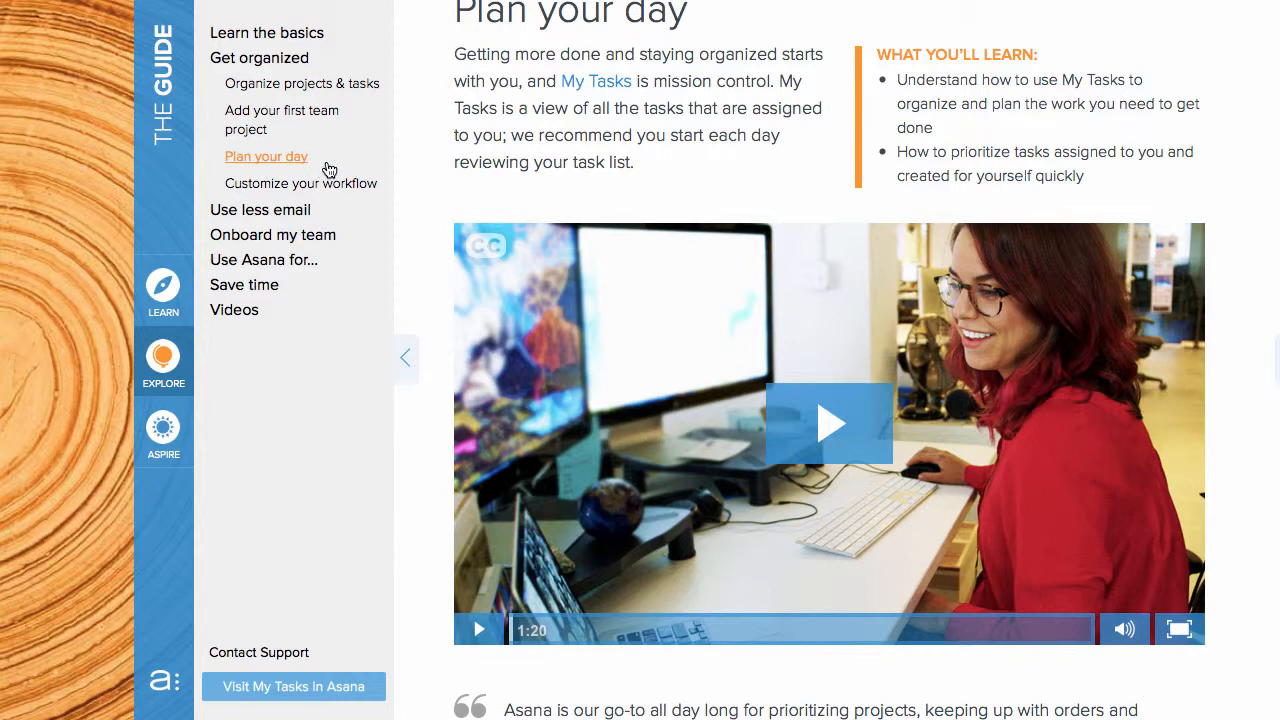
View the "Asana vs. email" article in the guide's Use less email section
{"action": "left_click", "coordinate": [300, 209]}
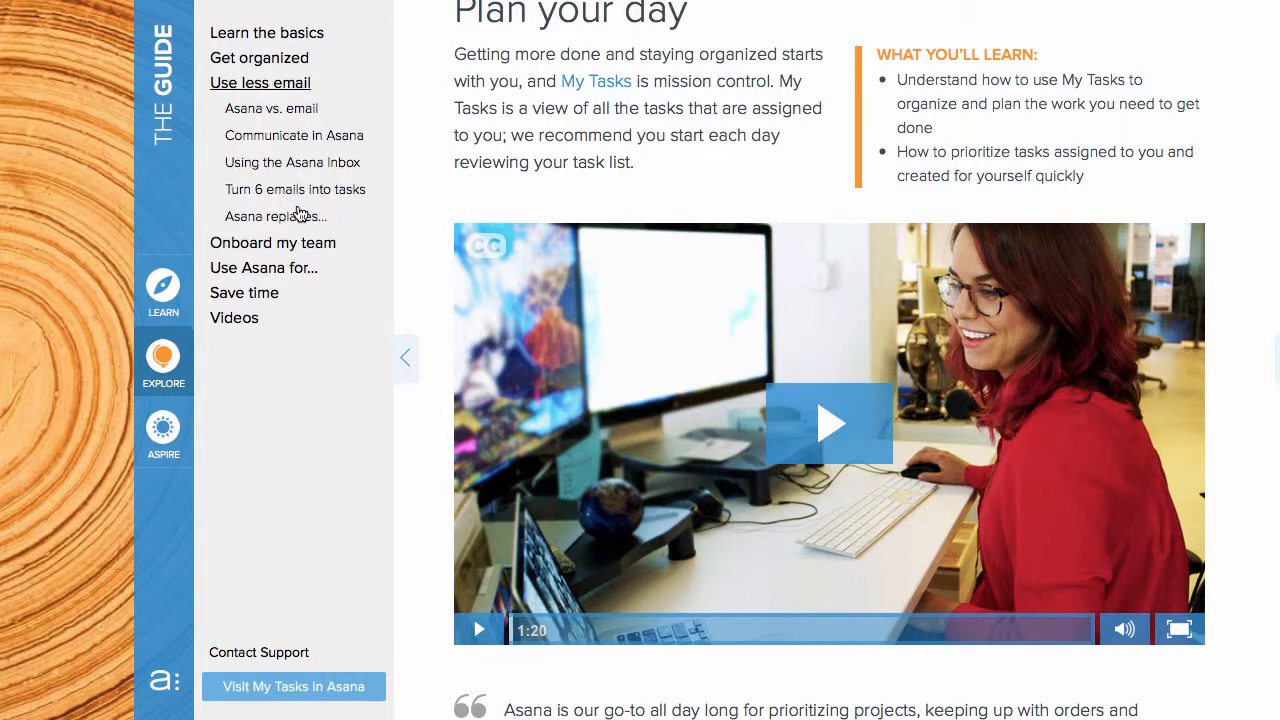
{"action": "left_click", "coordinate": [290, 110]}
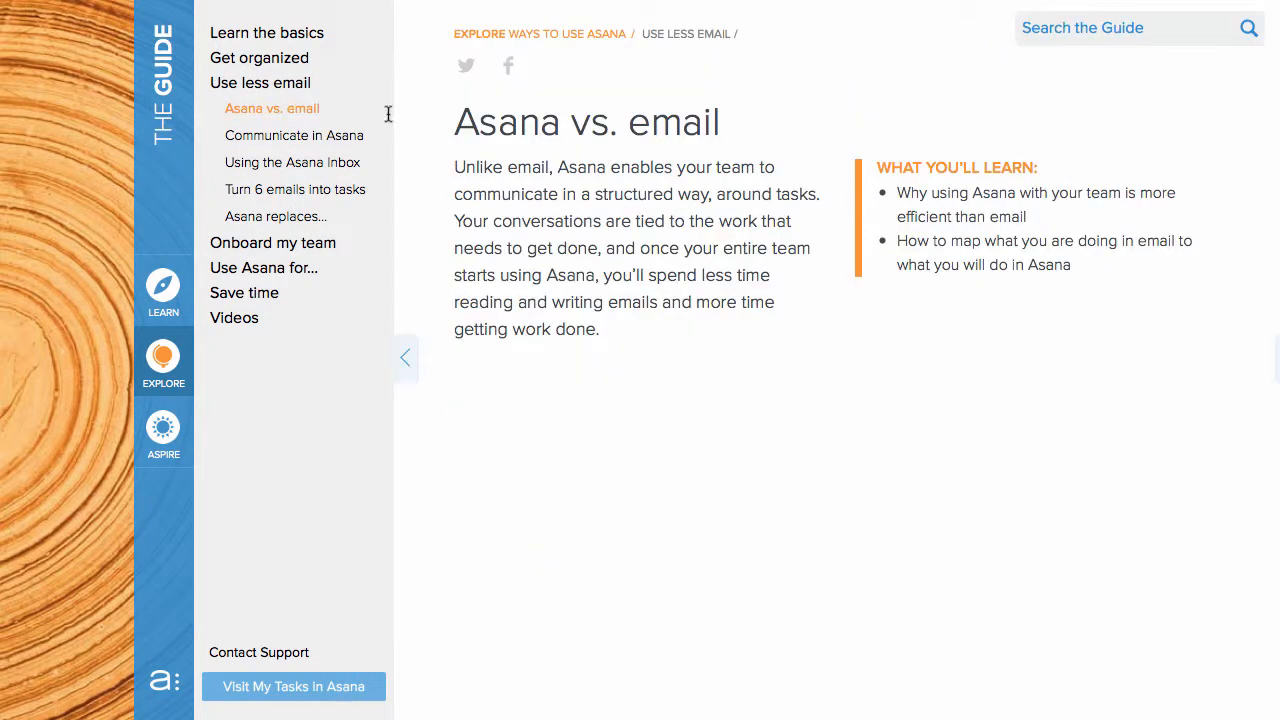
{"action": "scroll", "coordinate": [698, 335], "scroll_direction": "down", "scroll_amount": 2}
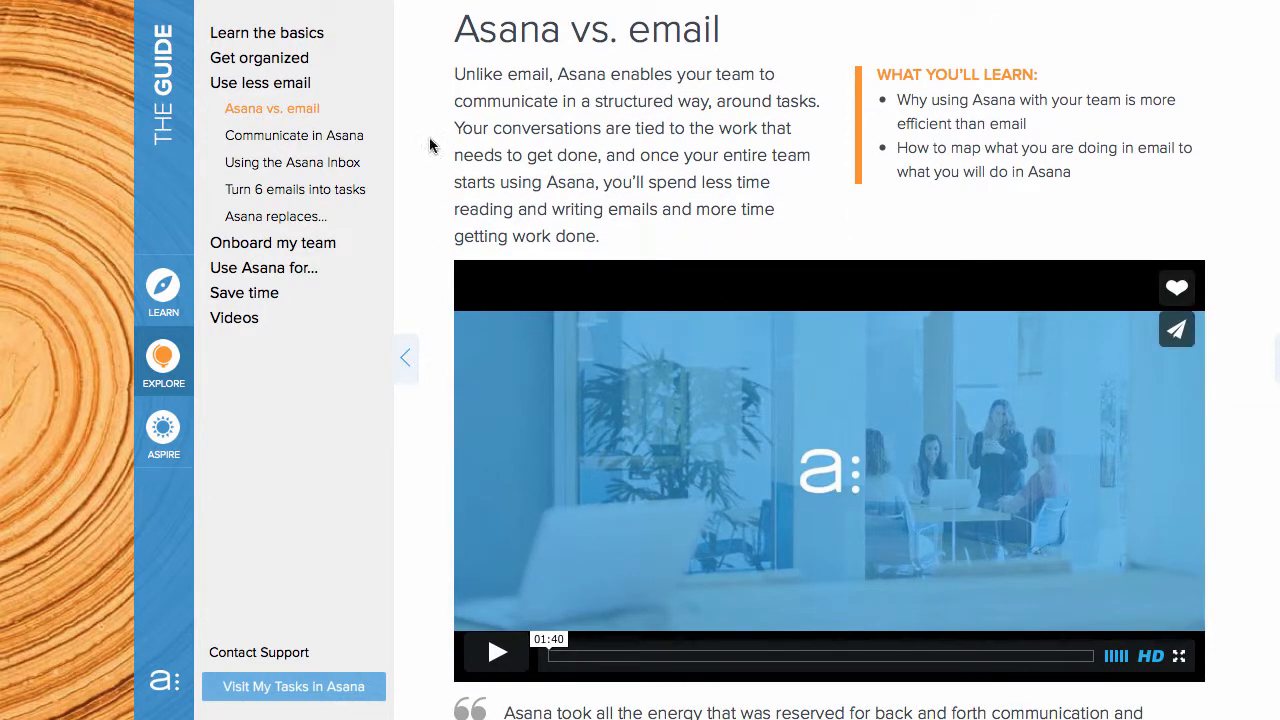
{"action": "scroll", "coordinate": [347, 337], "scroll_direction": "up", "scroll_amount": 2}
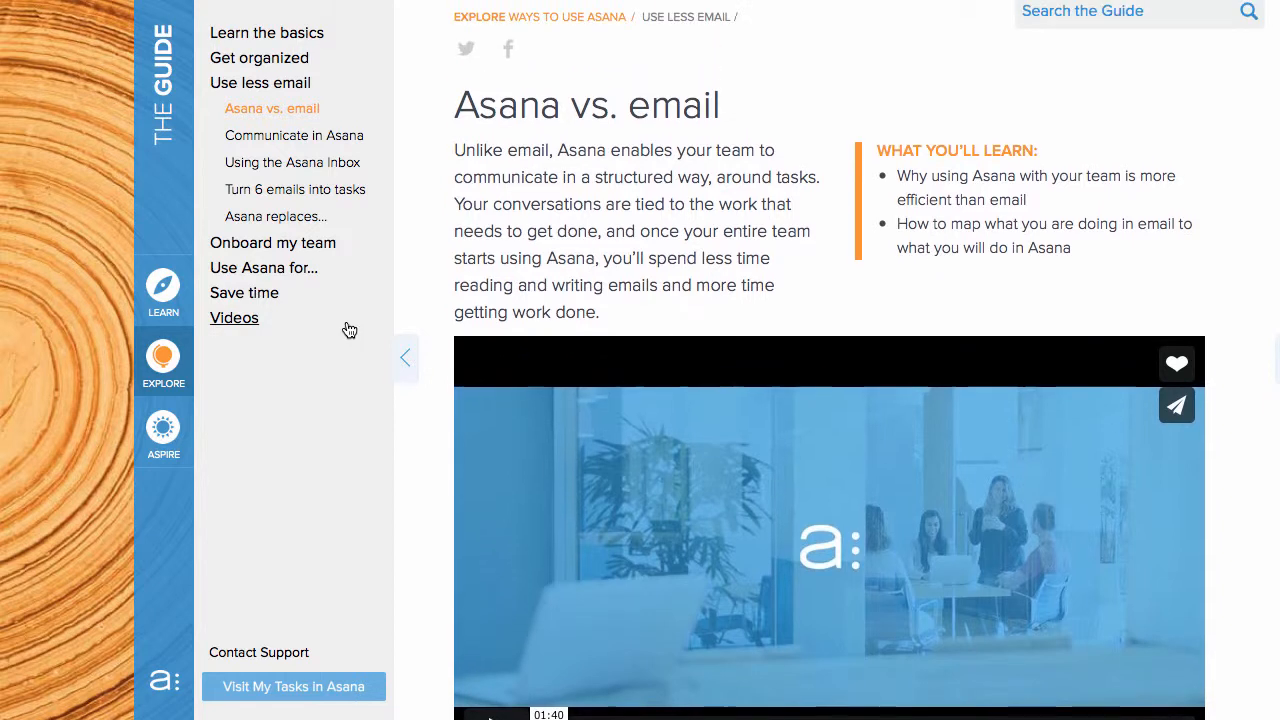